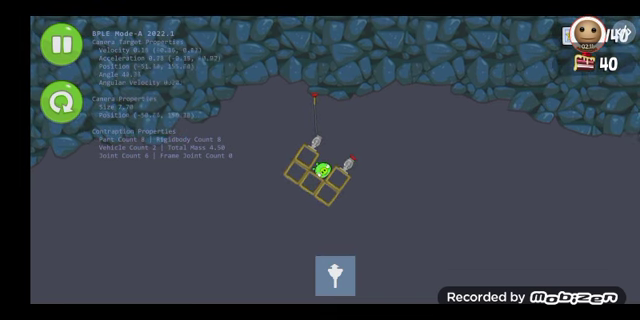
Cut the rope so the pig's cart drops from the cave ceiling onto the hillside.
click(334, 275)
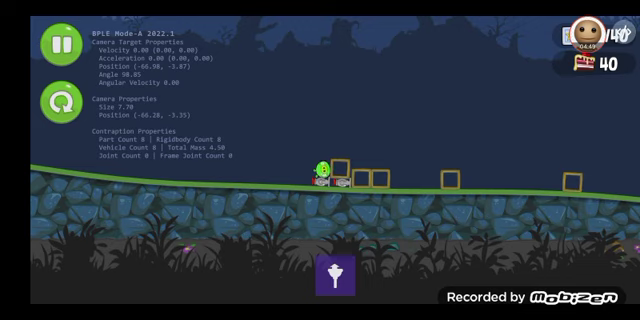
Restart with the taller two-tier contraption hanging from three ropes.
click(588, 30)
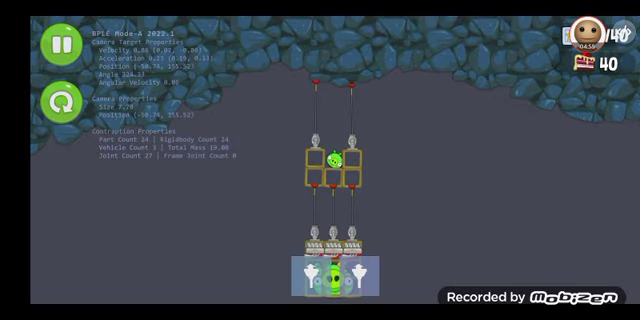